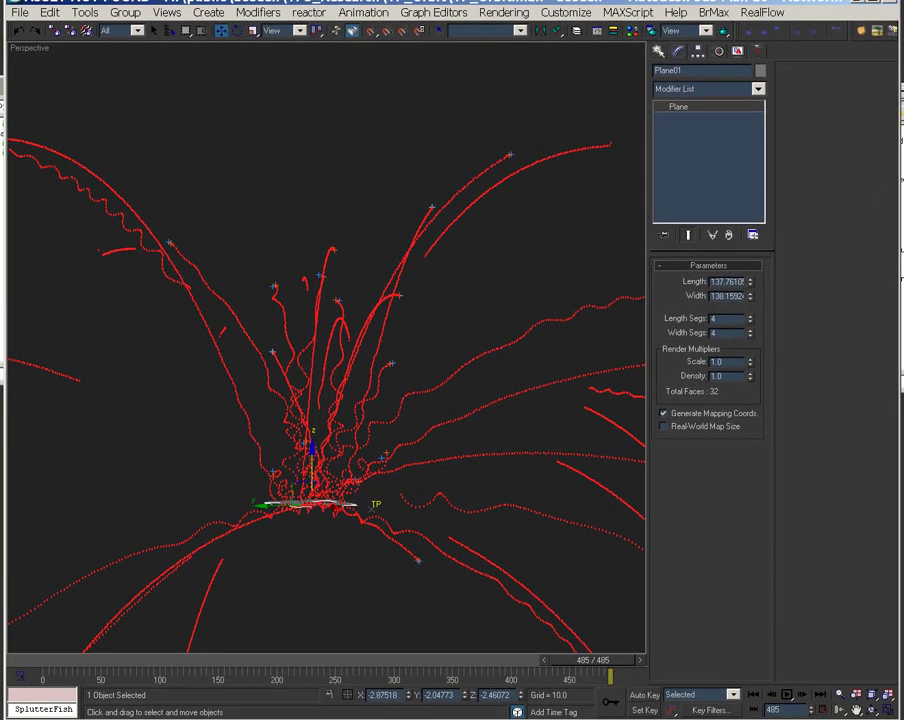
- Scrub the spiral-trail animation back to the start and orbit the view down onto the plane
left_click(716, 241)
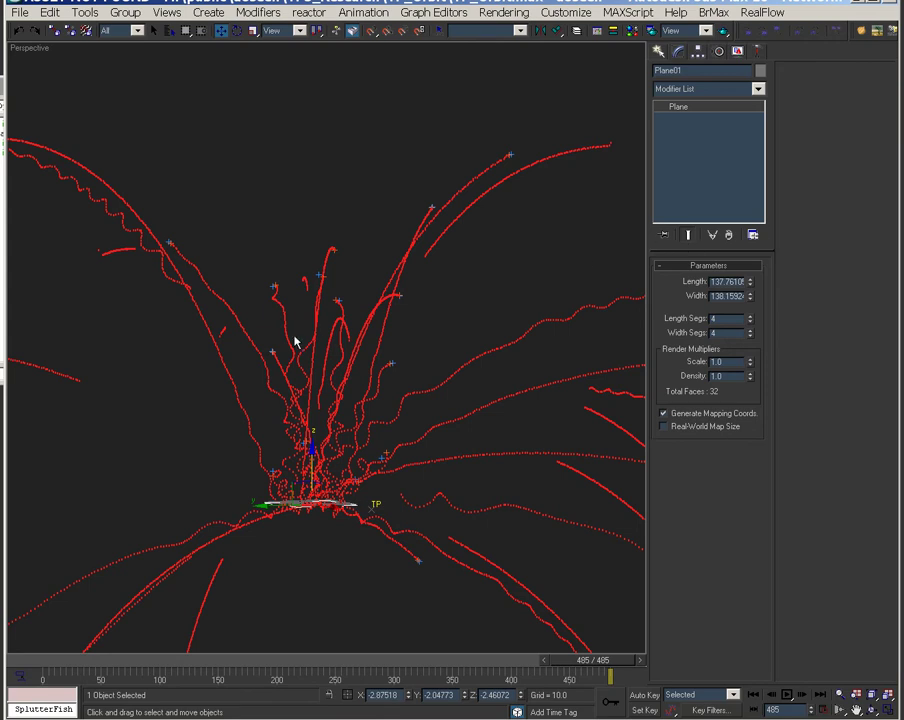
mouse_move(595, 660)
left_mouse_down()
mouse_move(277, 678)
mouse_move(549, 683)
left_mouse_up()
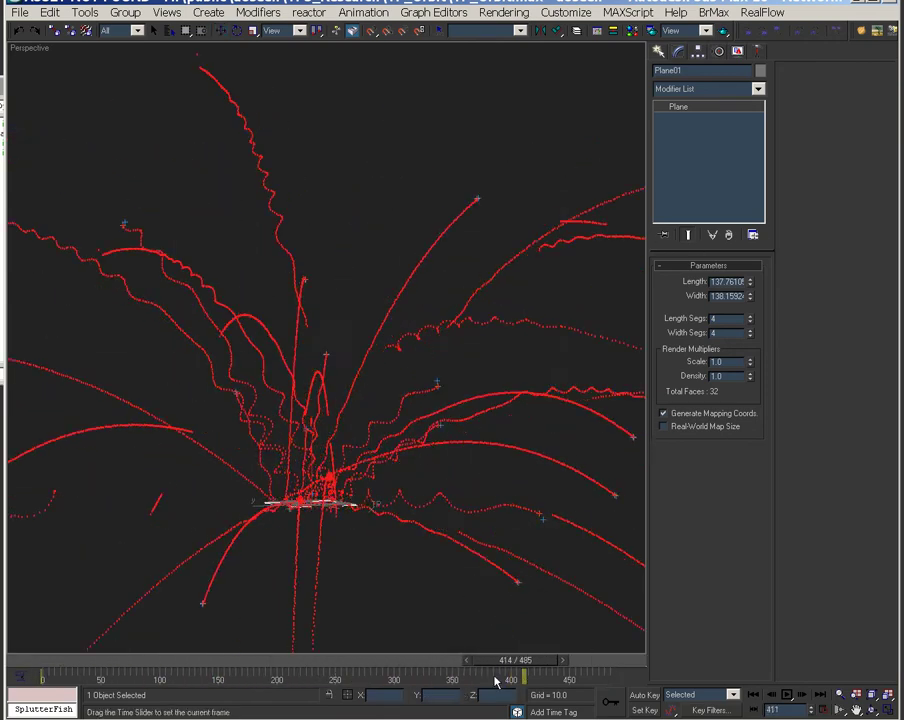
left_click_drag(35, 667, 246, 706)
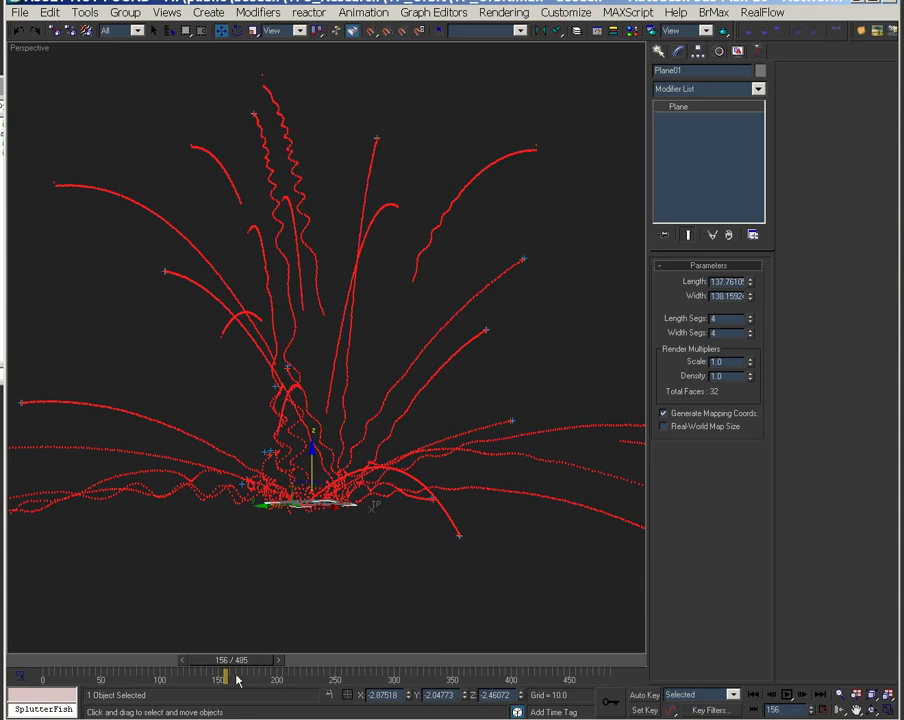
mouse_move(386, 496)
middle_mouse_down("alt")
mouse_move(369, 605)
mouse_move(396, 505)
mouse_move(379, 511)
middle_mouse_up("alt")
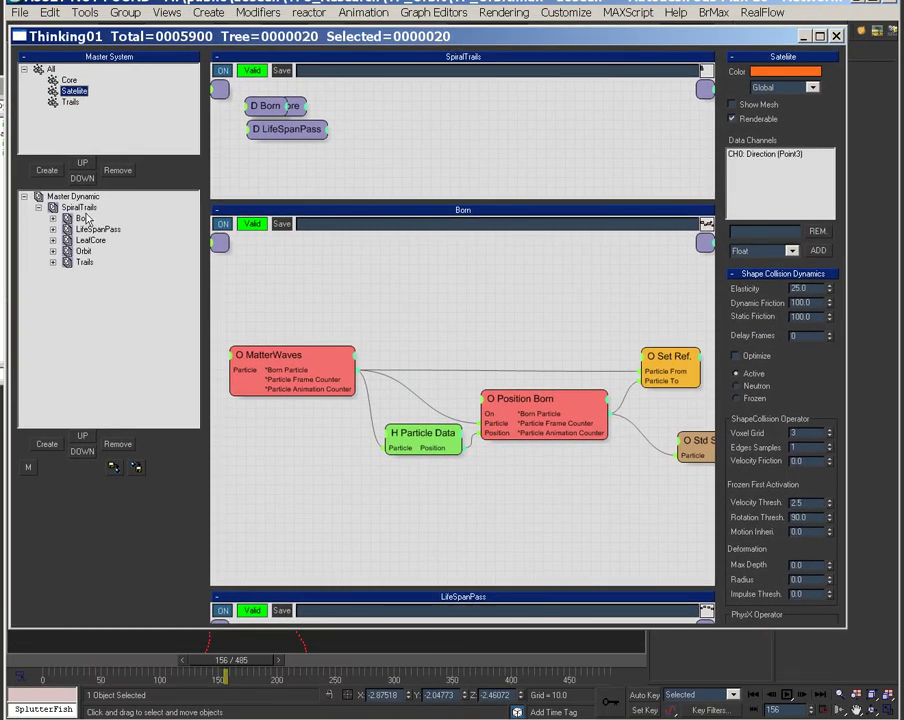
- Expand the Born rule and inspect its Particle Data, MatterWaves and Position Born nodes
left_click(83, 218)
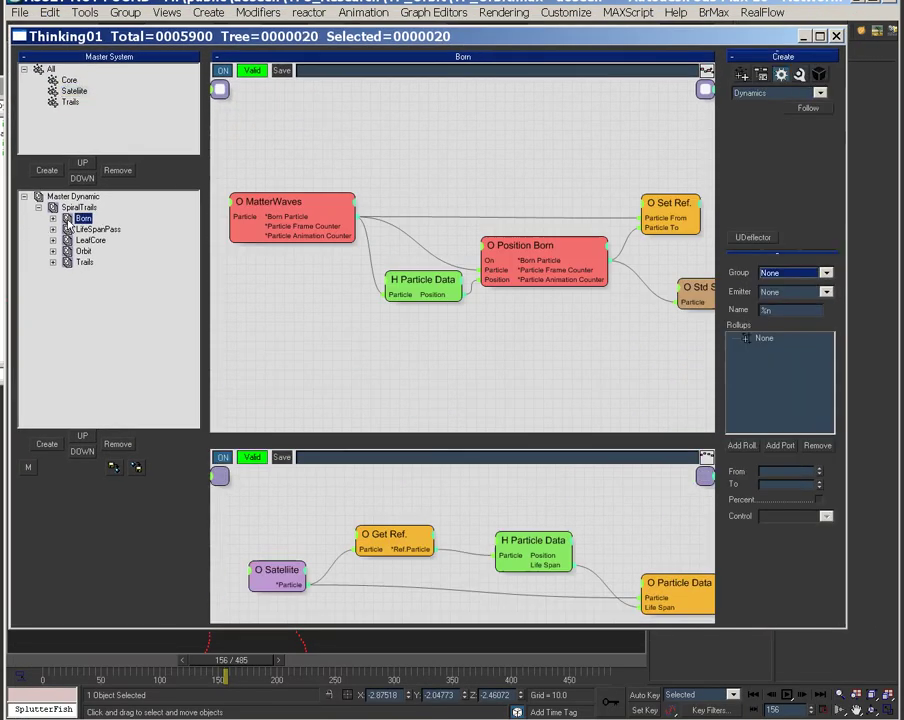
left_click(53, 218)
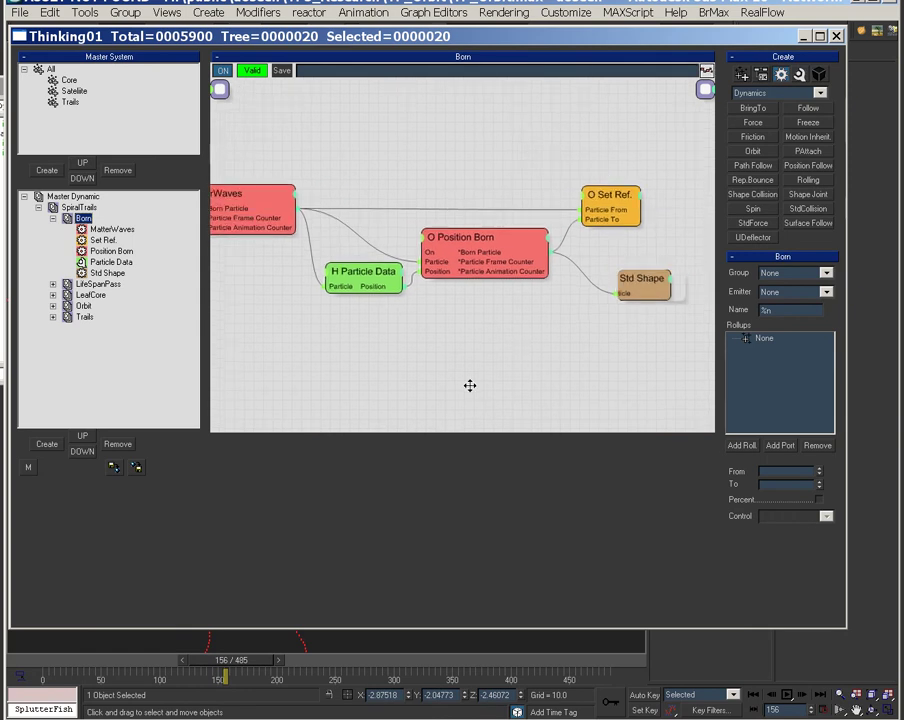
left_click(387, 268)
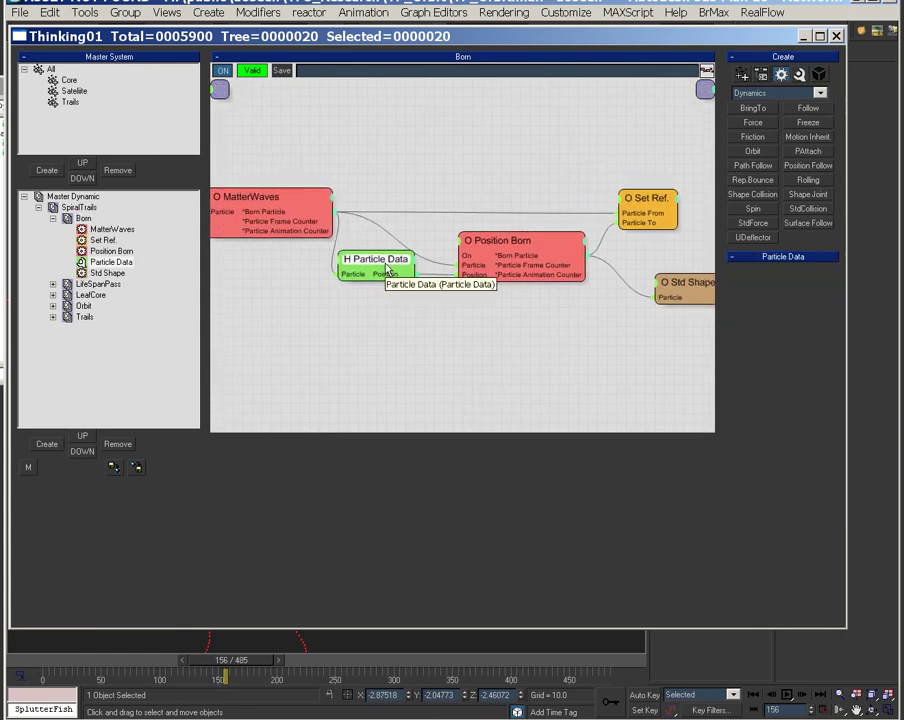
left_click(258, 212)
left_click_drag(377, 266, 387, 270)
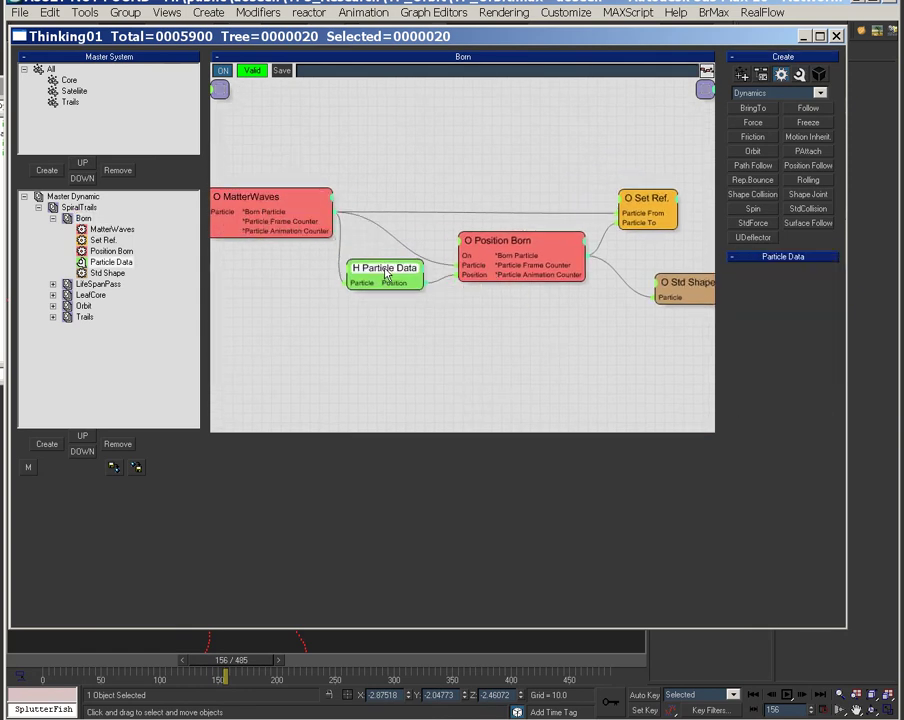
left_click(512, 242)
- Check the Set Ref. and Std Shape nodes, moving Std Shape up-left, and show LifeSpanPass
left_click(630, 212)
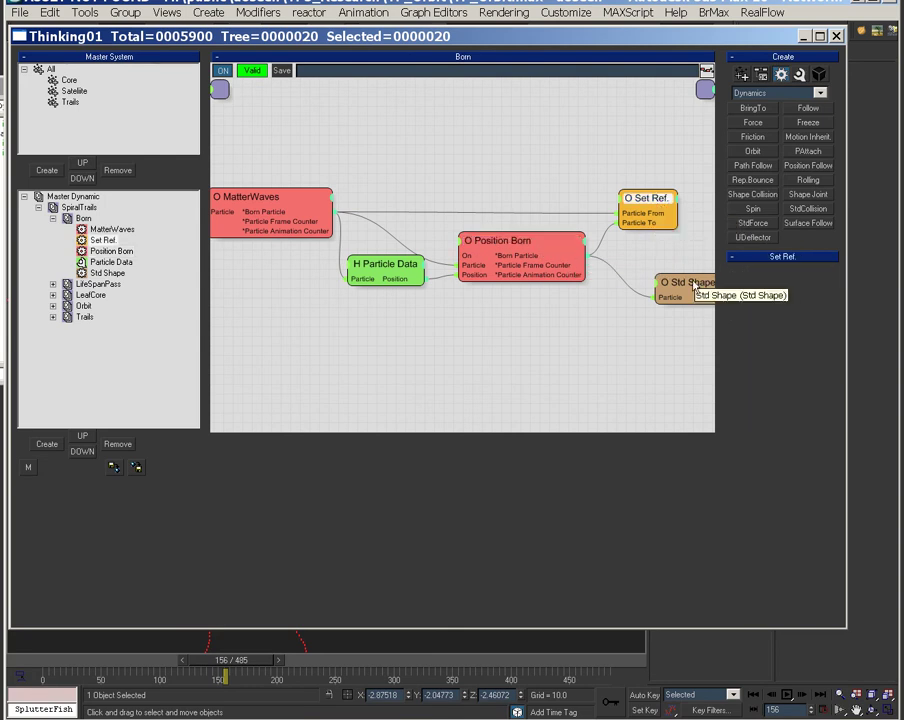
left_click_drag(670, 284, 643, 260)
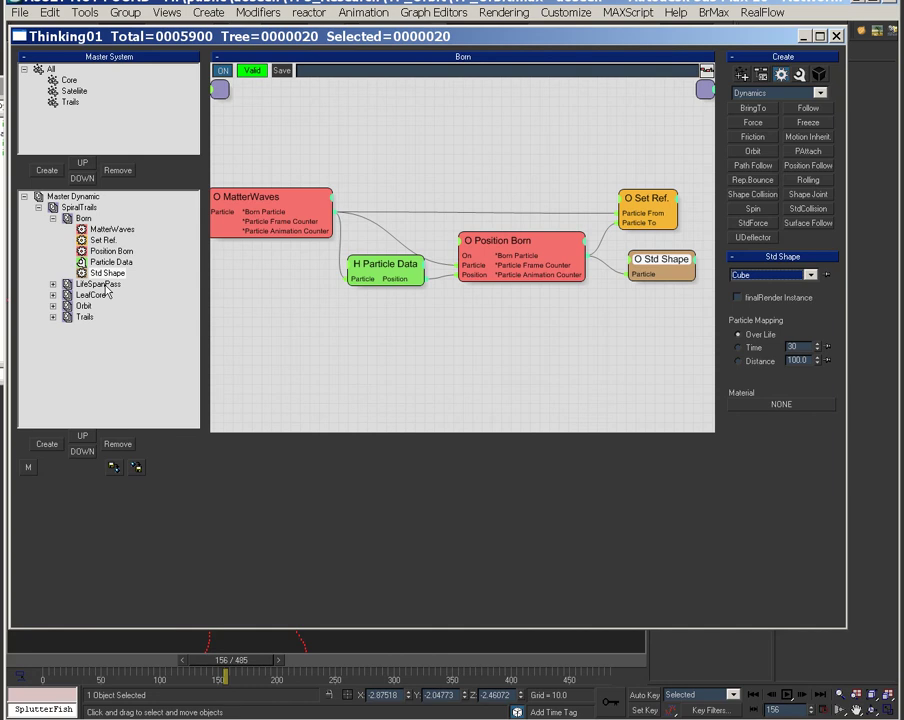
left_click(562, 252)
left_click(107, 272)
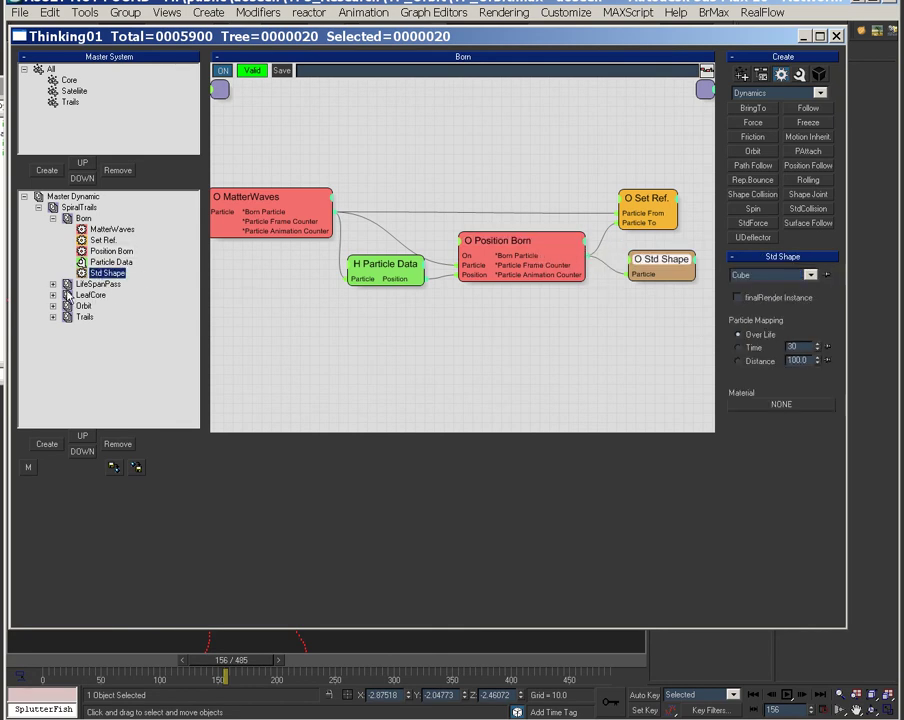
left_click(53, 284)
- Check the Satellite and MatterWaves nodes, collapse LifeSpanPass, and show LeafCore with its Gravity sub-graph
left_click(289, 201)
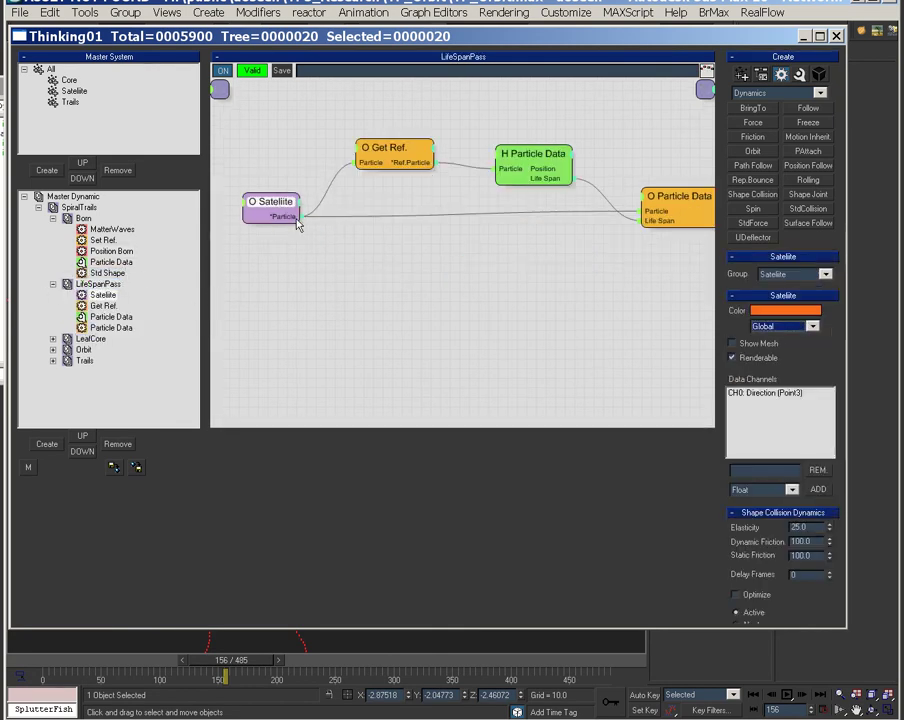
left_click(112, 229)
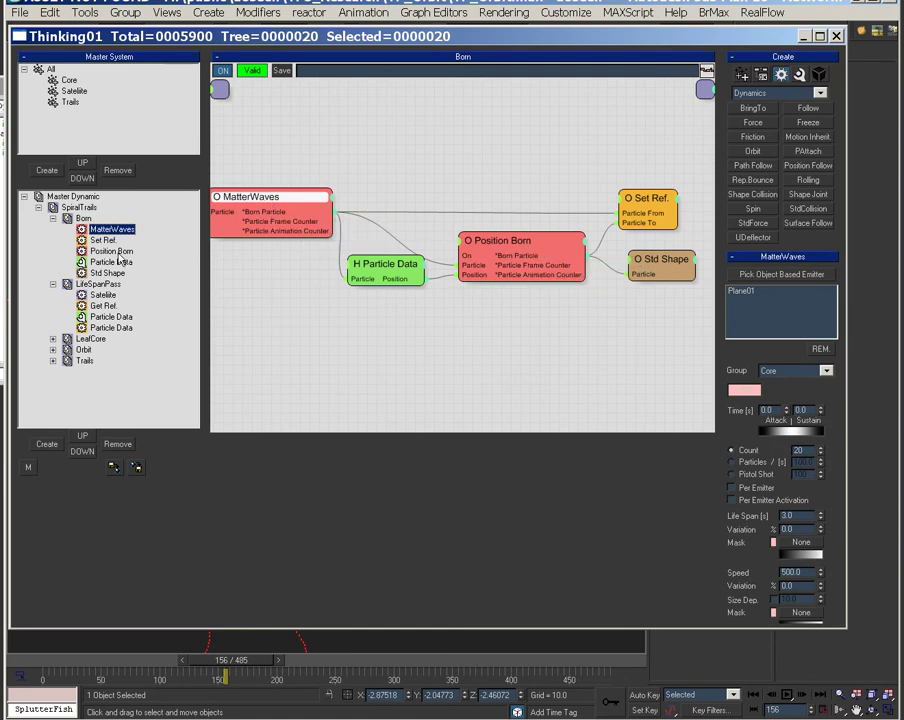
left_click(53, 284)
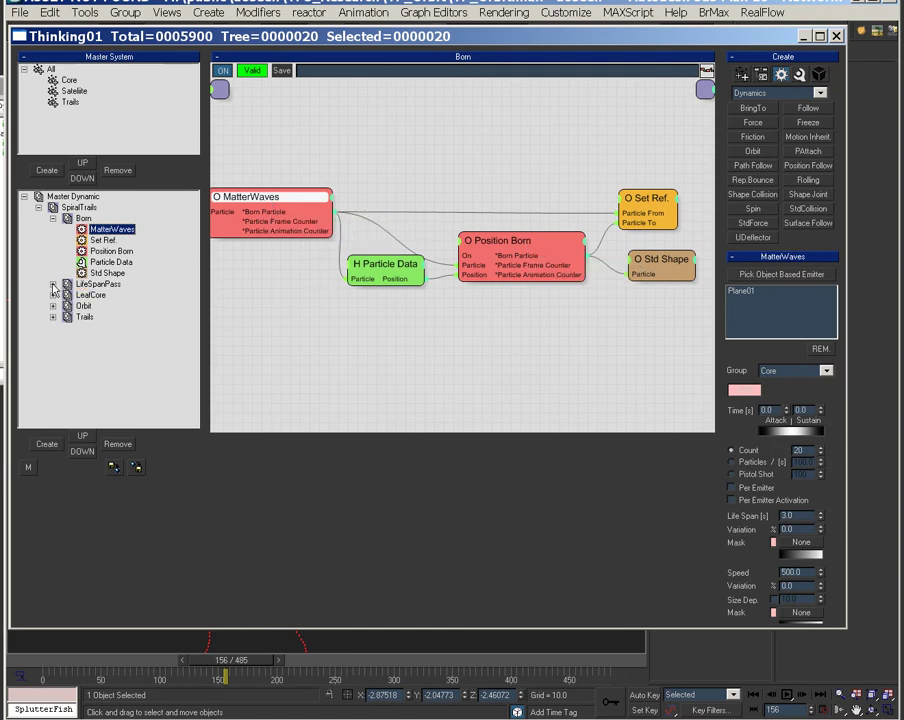
left_click(98, 285)
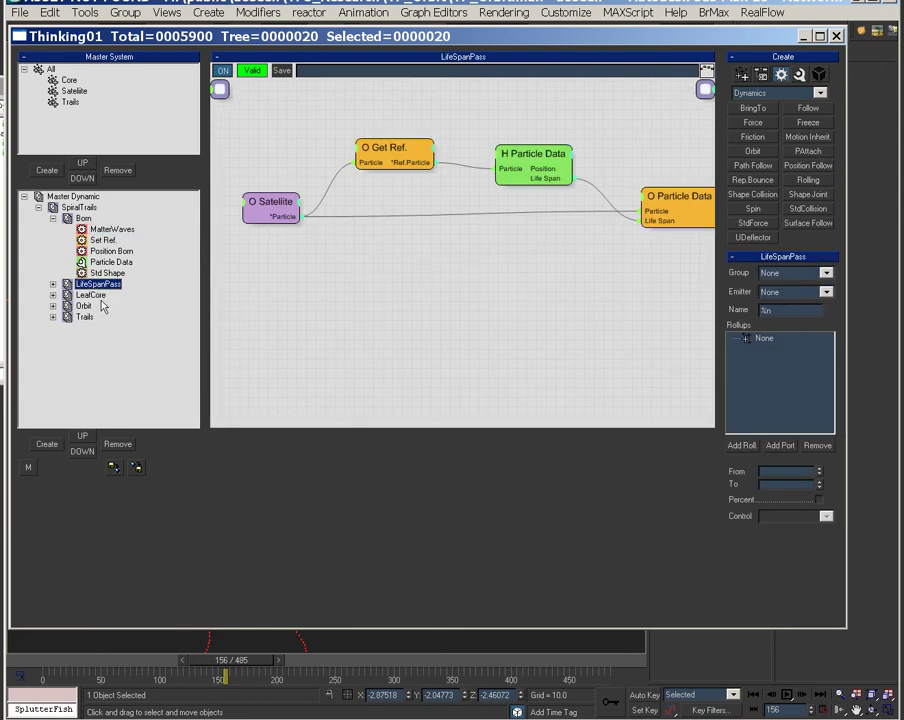
left_click(80, 305)
double_click(88, 295)
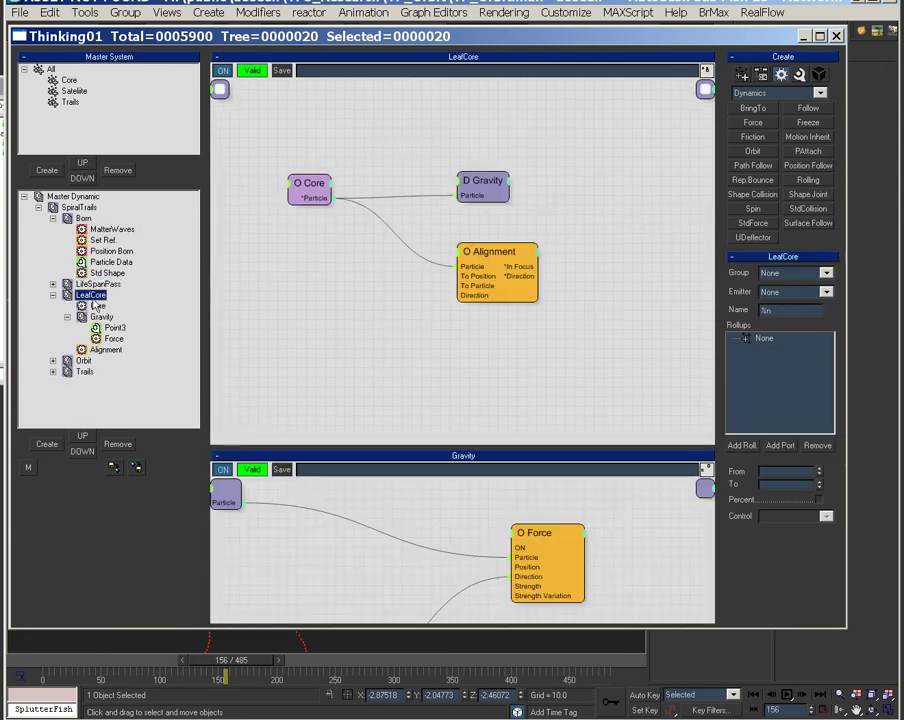
- Rename the LeafCore rule to Core, then to CoreProperties
left_click(95, 296)
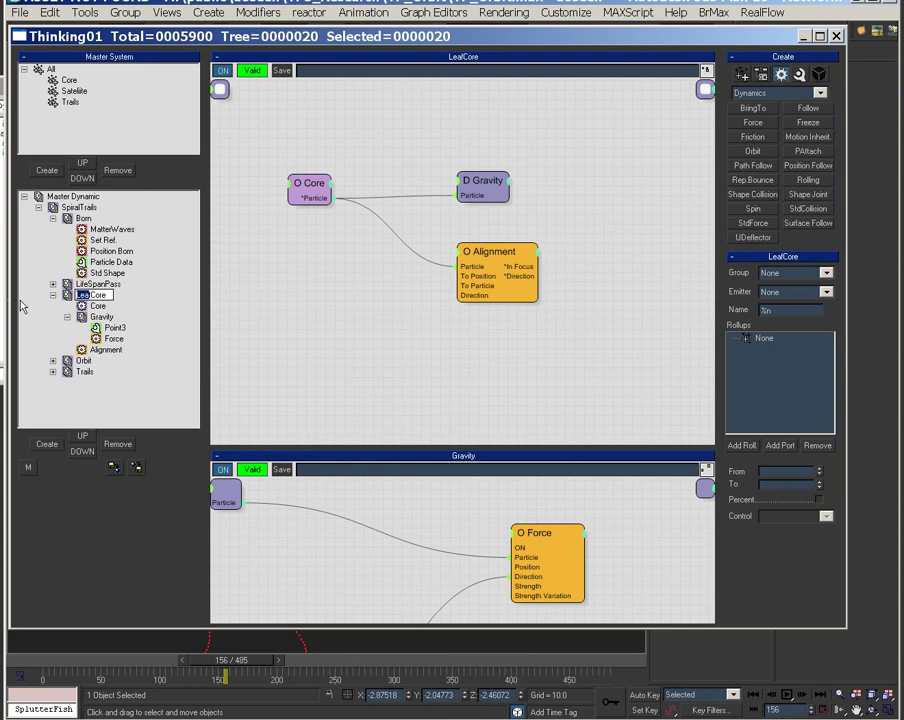
key("BackSpace")
left_click(82, 295)
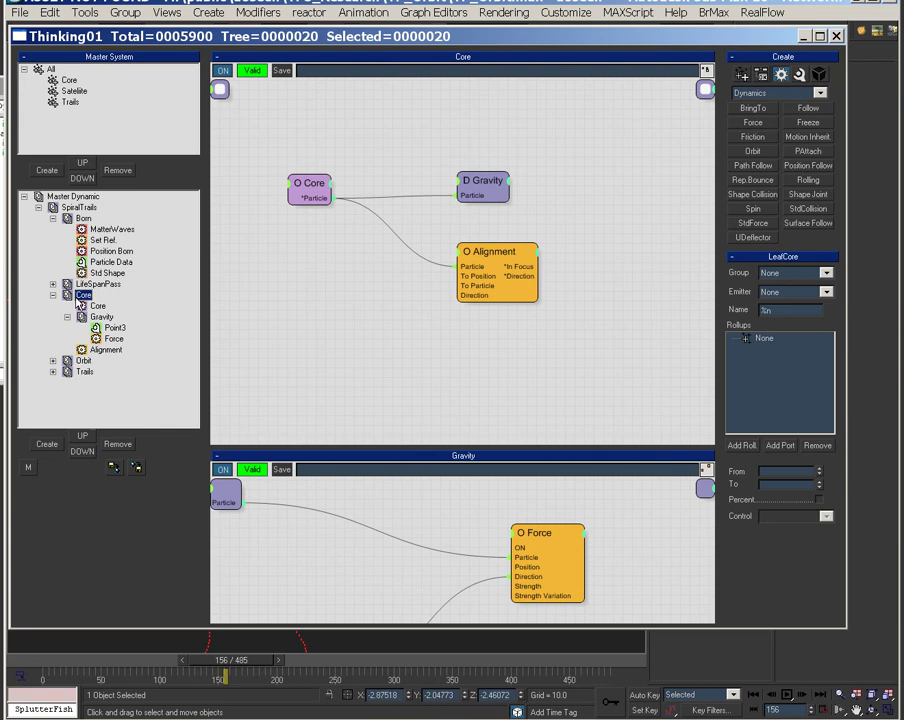
left_click(84, 295)
left_click(92, 296)
type("roperti")
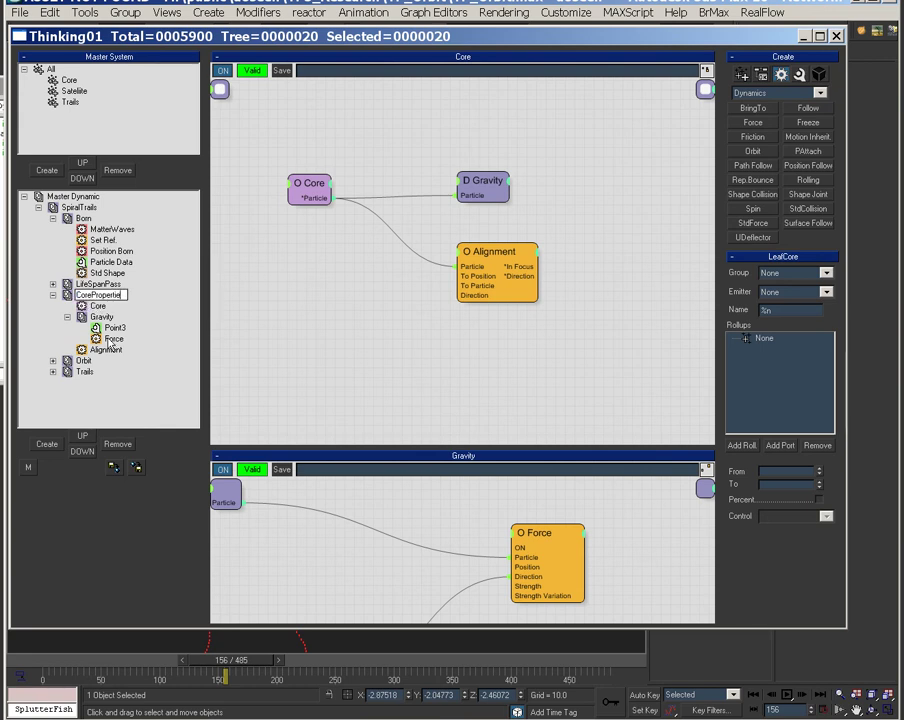
key("Return")
- Move the Core node lower in the graph and recheck its settings
left_click(313, 193)
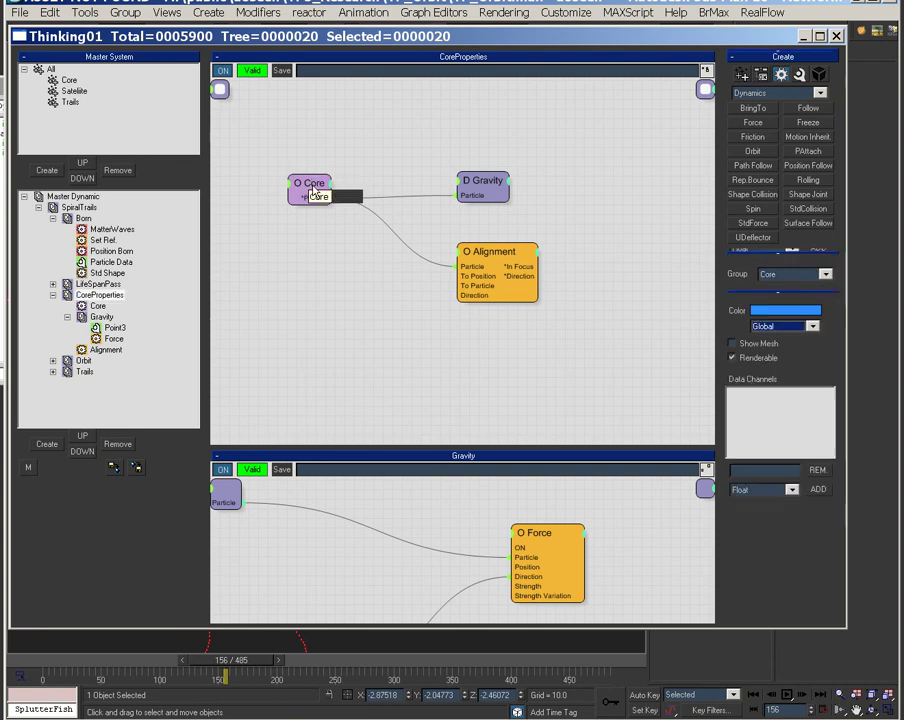
left_click_drag(313, 193, 313, 233)
left_click(112, 350)
left_click(312, 228)
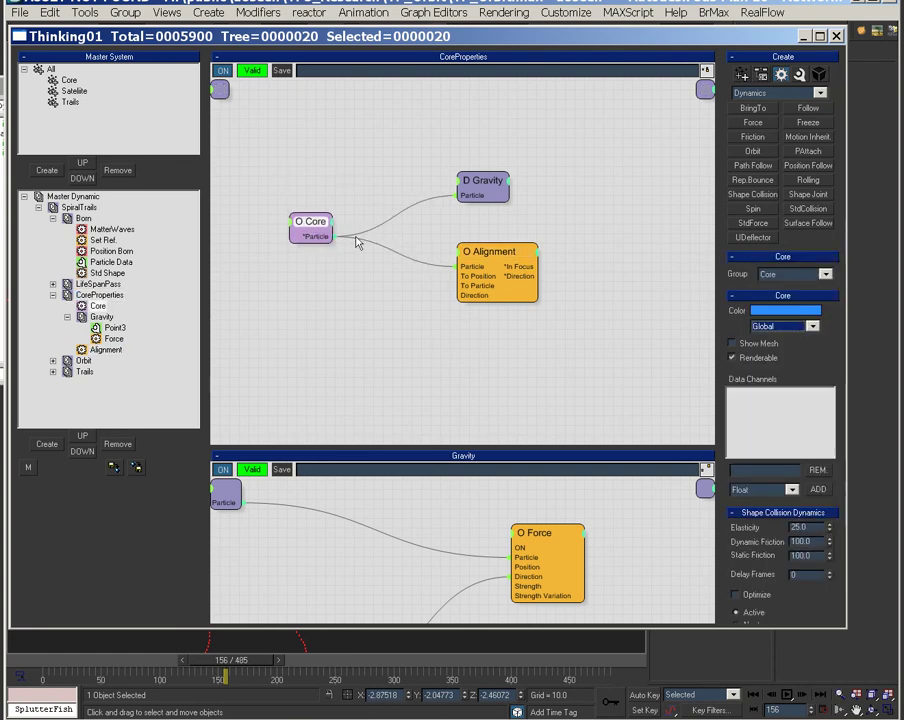
- Show the Orbit network and enlarge the graph panel to fit it
left_click(54, 361)
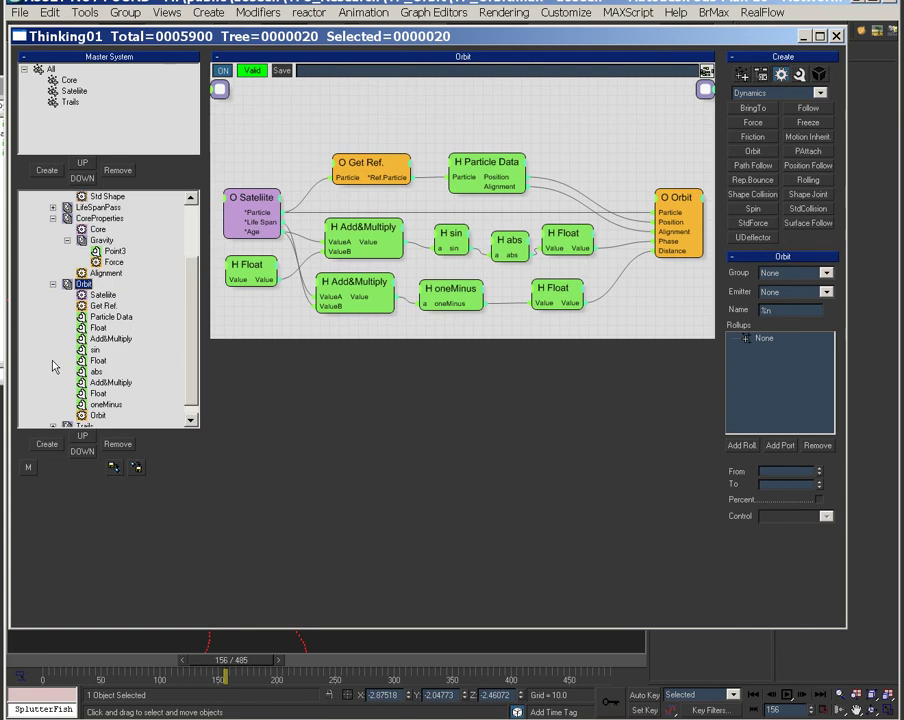
left_click(550, 352)
left_click_drag(551, 336, 551, 406)
- Tidy the sin and abs node positions and display the Trails network
left_click(670, 262)
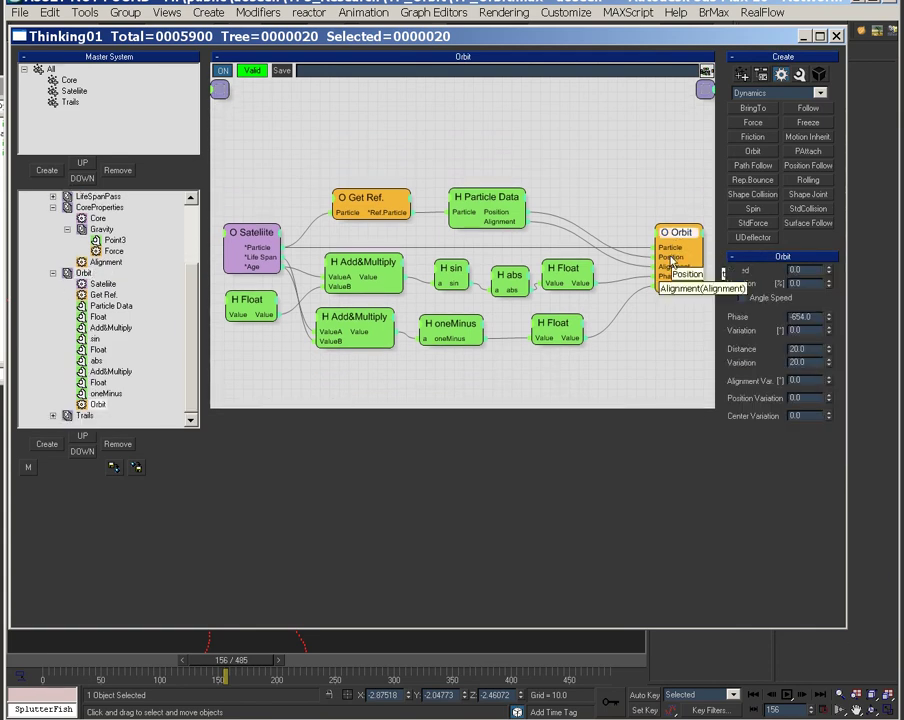
left_click_drag(517, 283, 511, 276)
left_click_drag(452, 272, 444, 268)
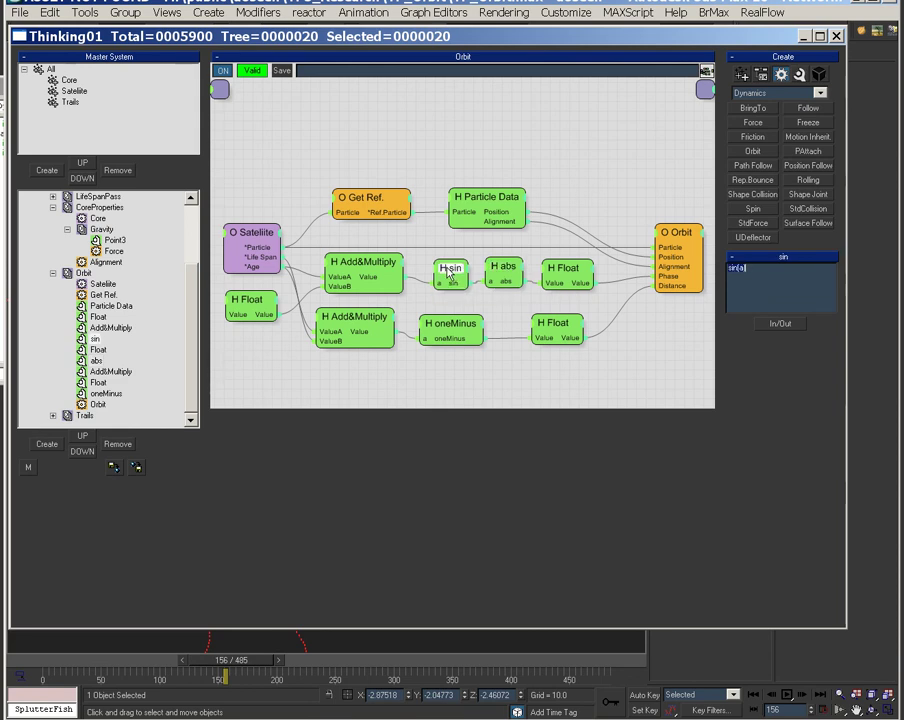
left_click_drag(500, 268, 496, 265)
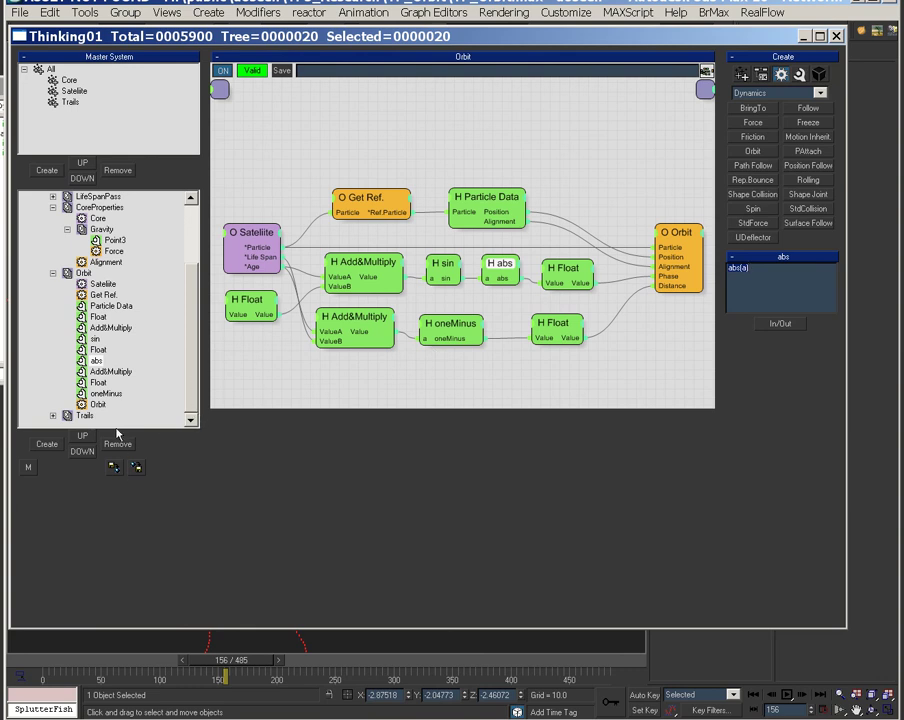
double_click(84, 415)
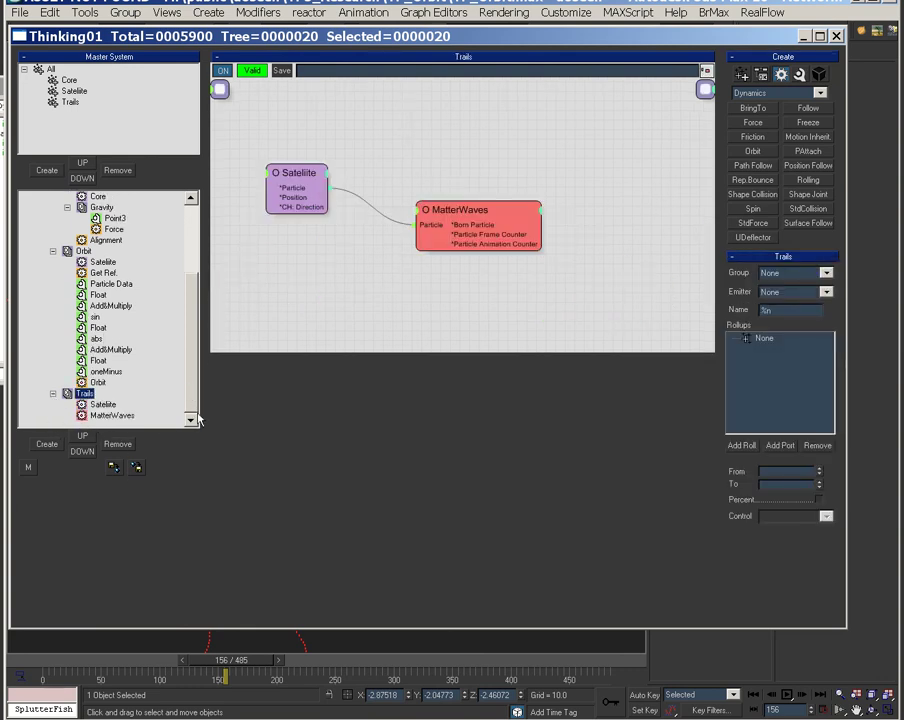
- Move MatterWaves up-left and make the Satellite node's Direction output invisible
left_click_drag(441, 220, 425, 202)
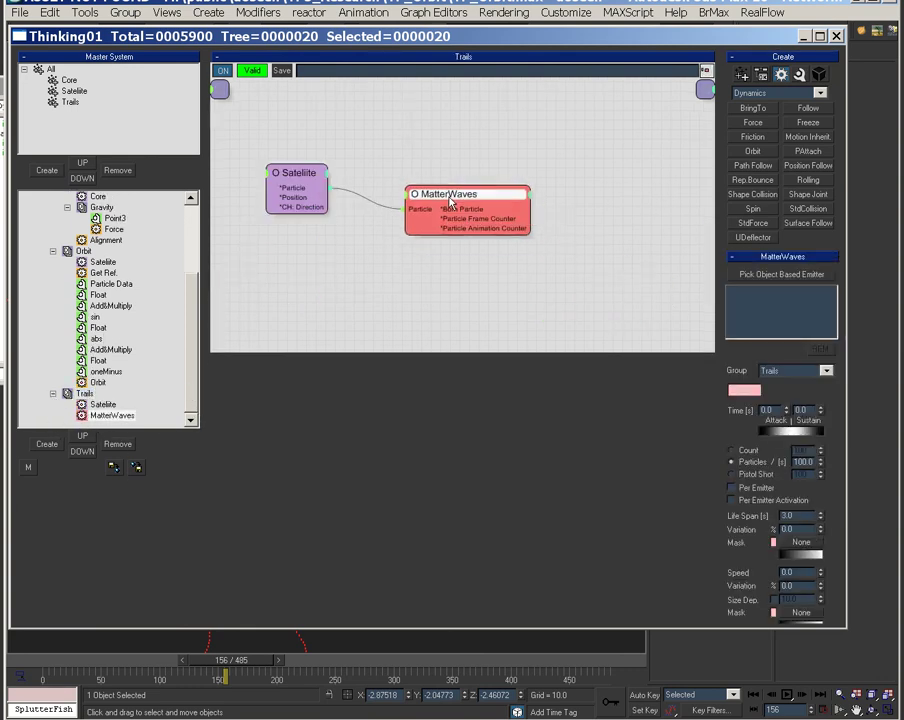
right_click(311, 218)
left_click(310, 220)
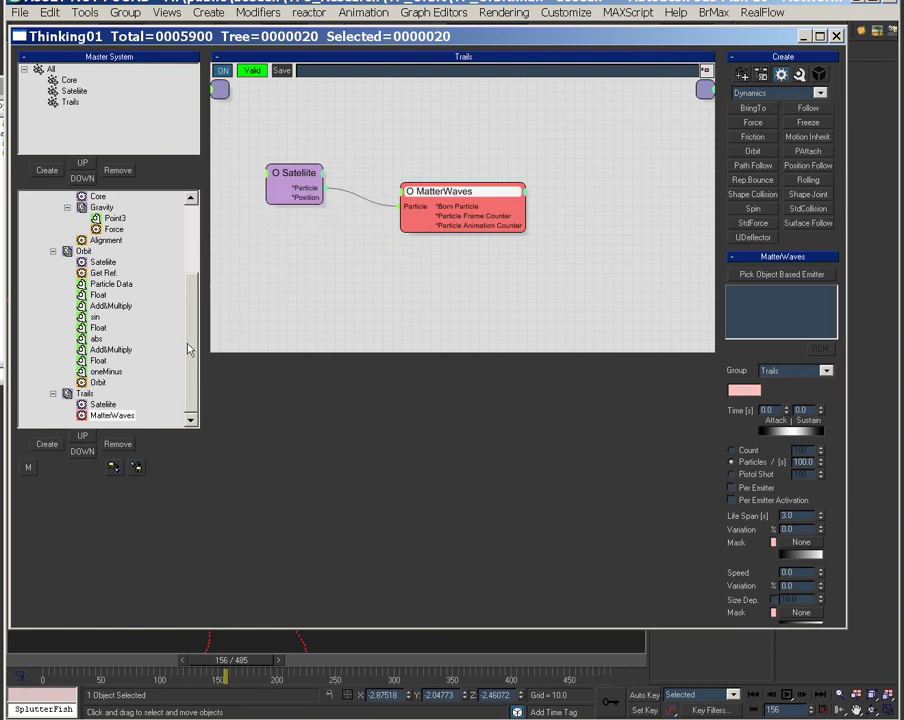
- Collapse the CoreProperties and Orbit branches and close the Thinking Particles window
left_click_drag(186, 344, 200, 272)
left_click(53, 295)
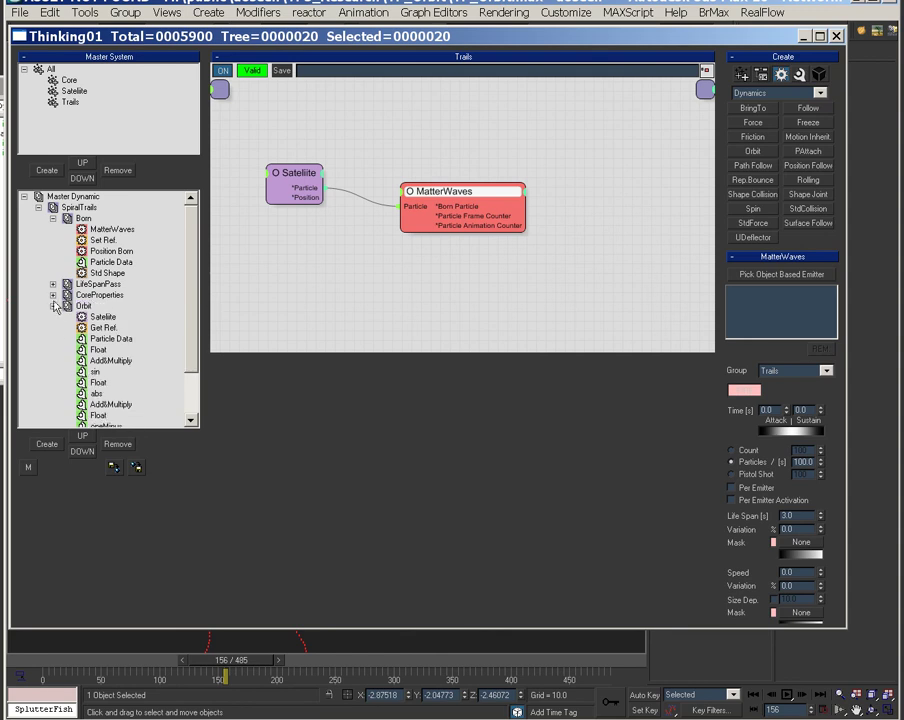
left_click(84, 317)
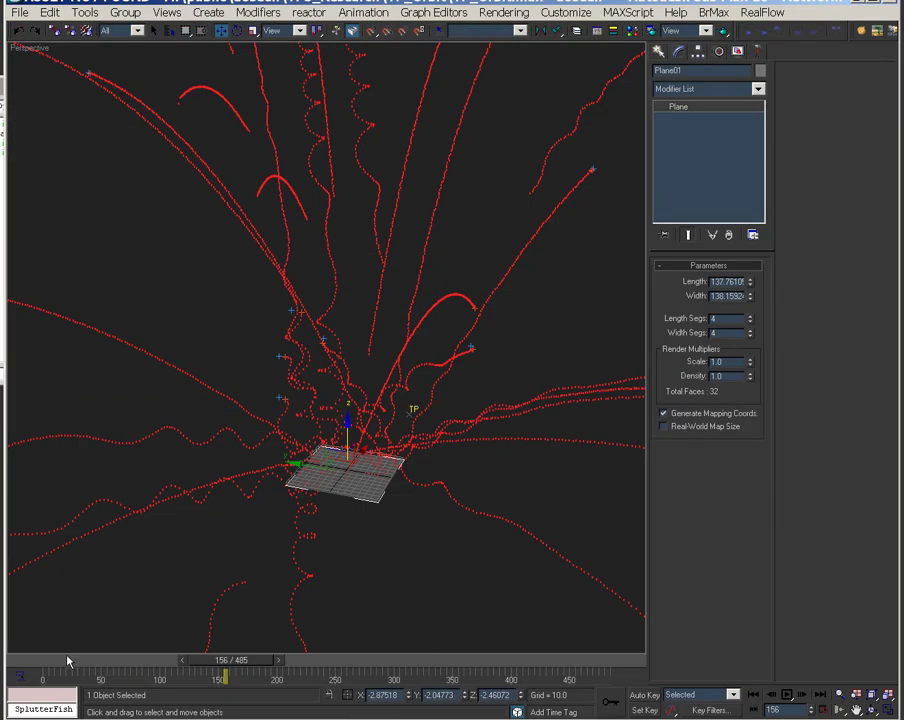
- Advance the animation to frame 277, view the trails from lower, and restore the Thinking window
left_click_drag(68, 660, 366, 670)
key("w")
middle_click_drag(398, 500, 400, 470, "alt")
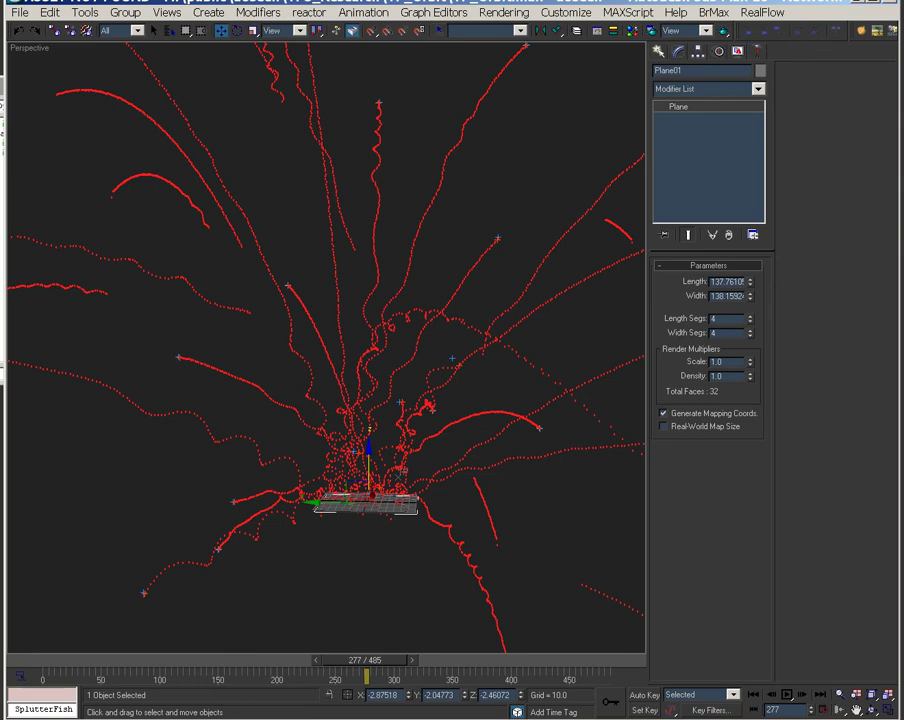
mouse_move(359, 592)
left_mouse_down()
mouse_move(304, 274)
mouse_move(342, 173)
left_mouse_up()
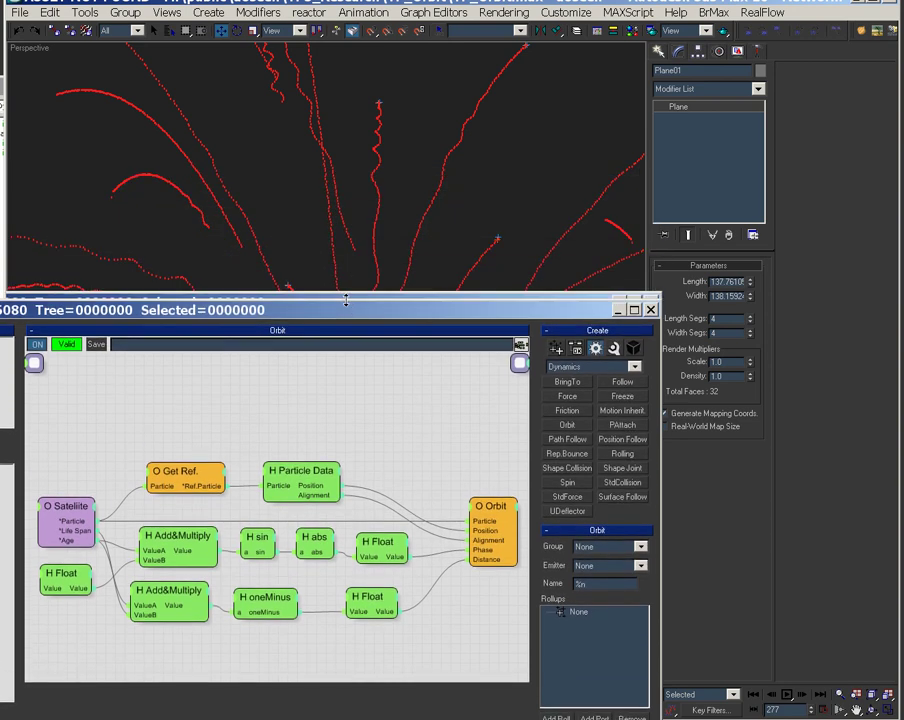
- Lower the Thinking Particles window, shorten its graph area, and pan the Orbit graph slightly
left_click_drag(345, 172, 345, 313)
scroll(438, 446, "down", 2)
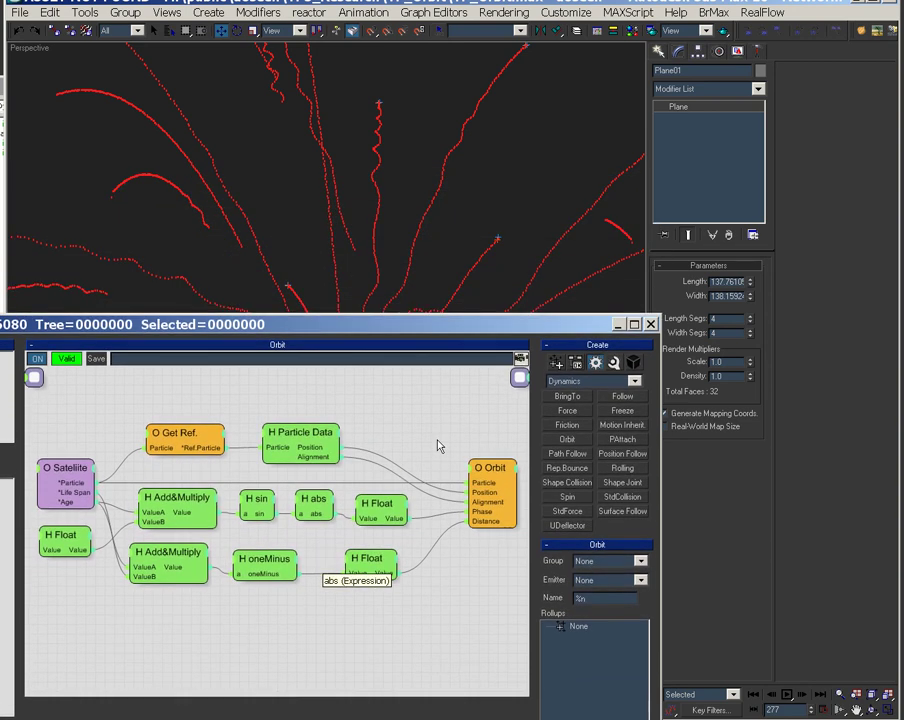
left_click_drag(345, 695, 344, 558)
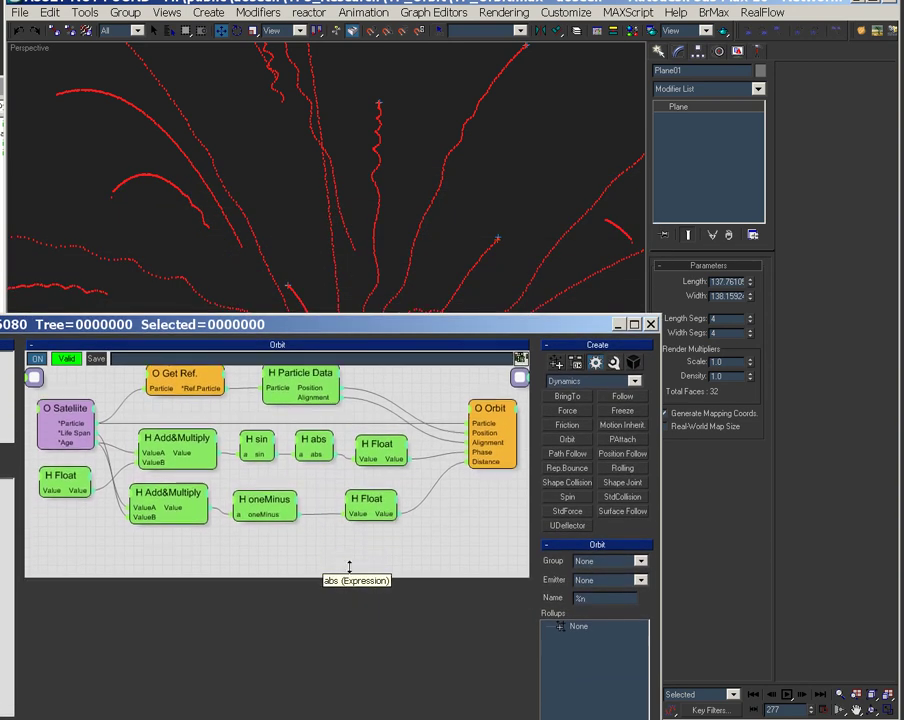
middle_click_drag(473, 526, 466, 520)
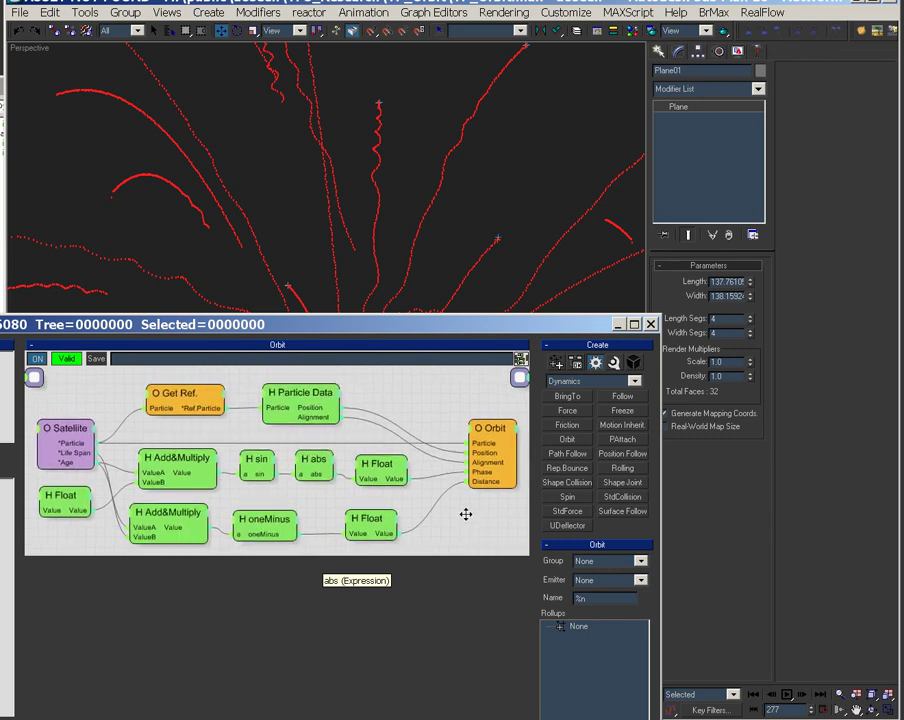